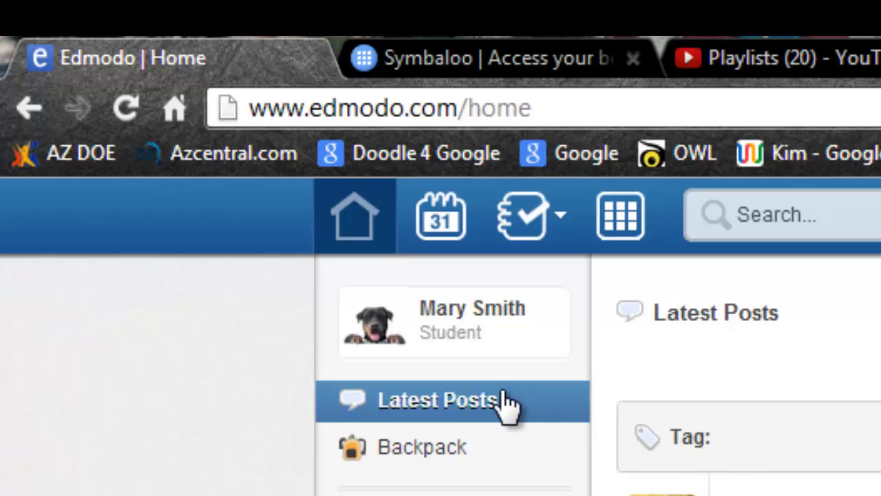
Return to the full, unfiltered Latest Posts feed from the left sidebar.
{"action": "left_click", "coordinate": [504, 396]}
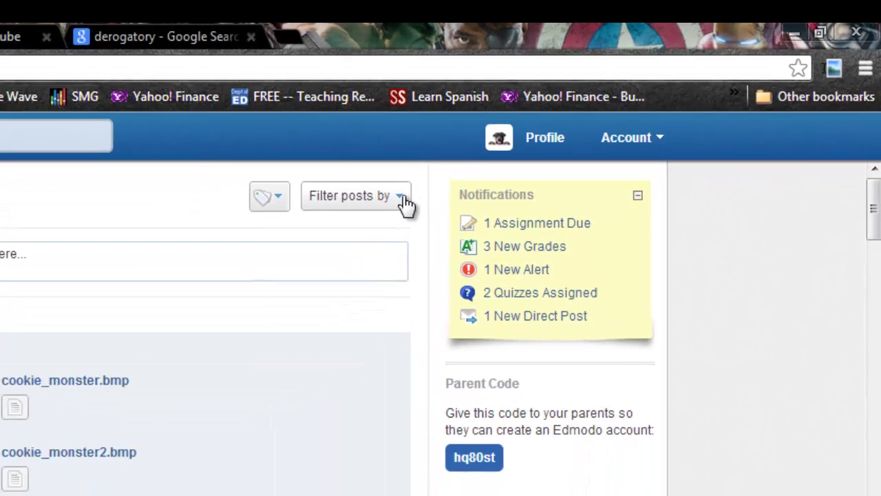
Open the Filter posts by menu to pick a post type.
{"action": "left_click", "coordinate": [262, 265]}
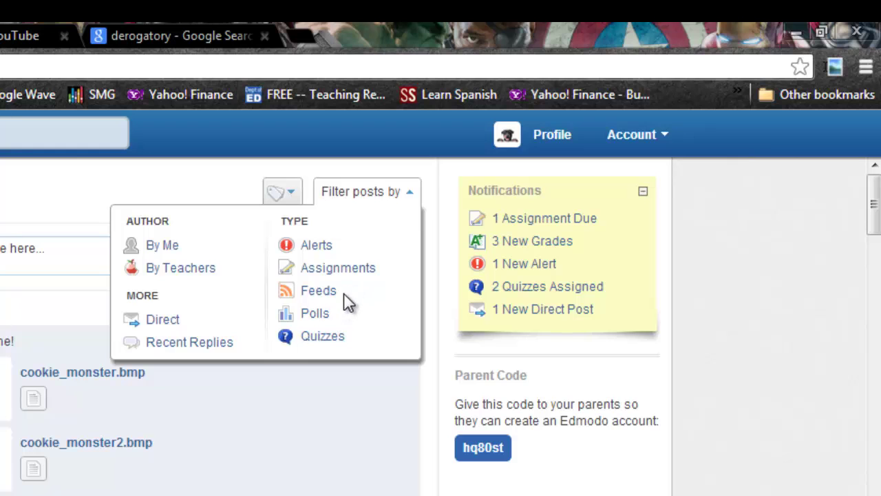
Filter Latest Posts to Assignments and scroll through the assignment results.
{"action": "left_click", "coordinate": [354, 267]}
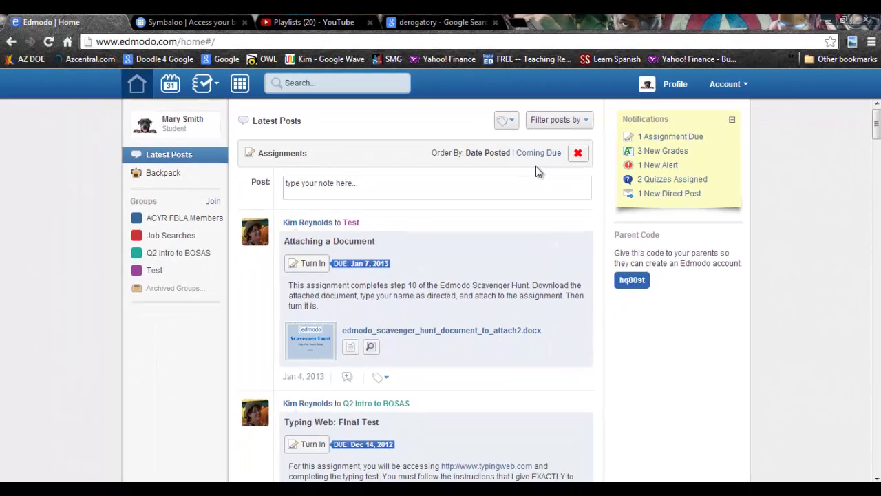
{"action": "scroll", "coordinate": [487, 272], "scroll_direction": "down", "scroll_amount": 4}
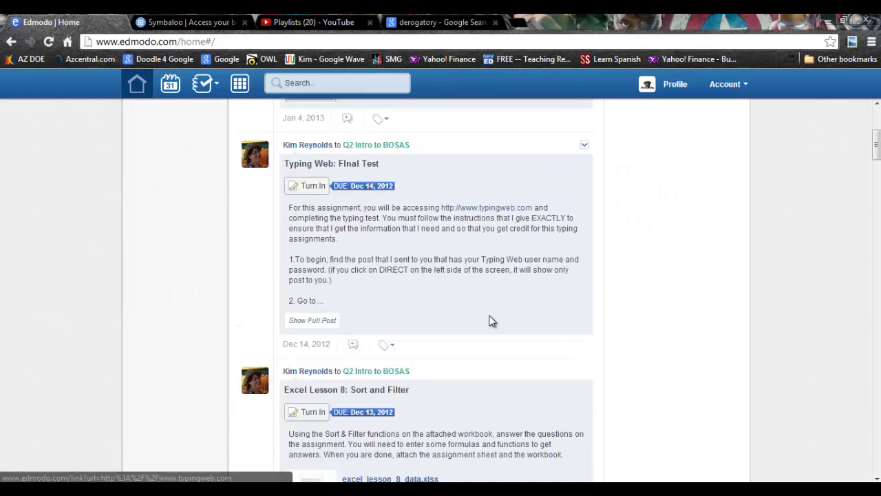
{"action": "scroll", "coordinate": [490, 320], "scroll_direction": "up", "scroll_amount": 4}
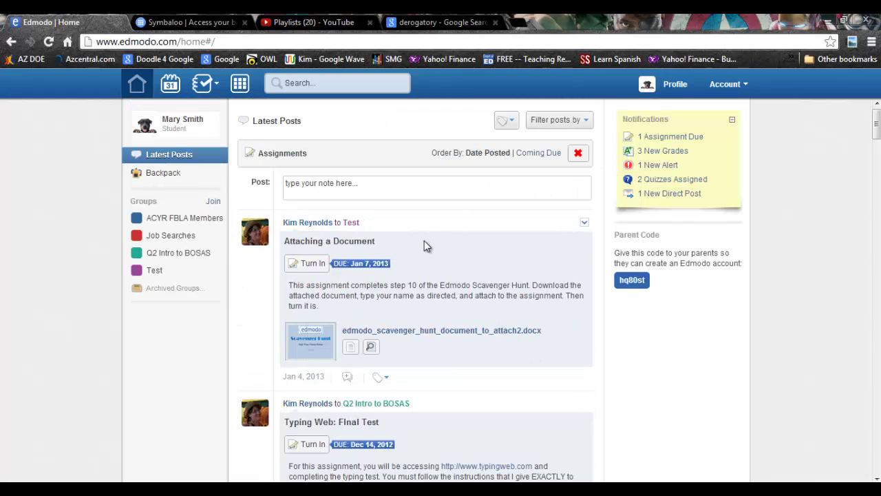
{"action": "scroll", "coordinate": [427, 244], "scroll_direction": "down", "scroll_amount": 5}
{"action": "scroll", "coordinate": [433, 252], "scroll_direction": "up", "scroll_amount": 5}
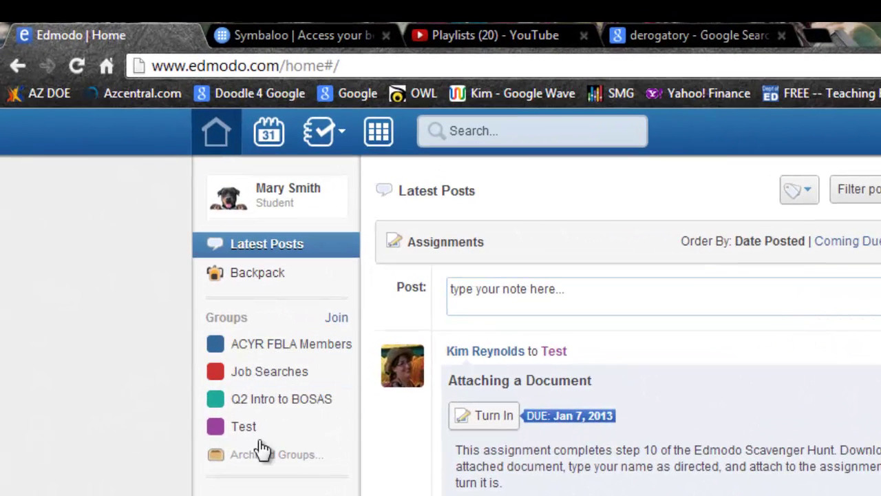
Open the Test group, filter its posts to Assignments, and scroll through the results.
{"action": "left_click", "coordinate": [254, 432]}
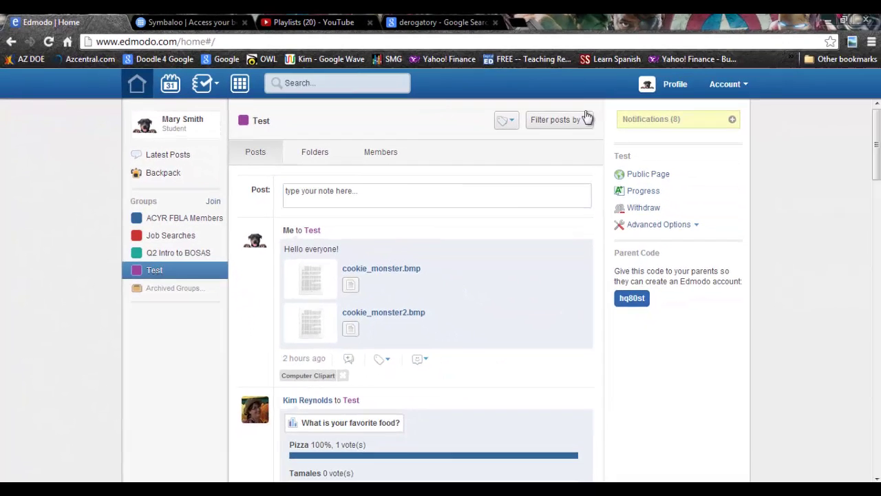
{"action": "left_click", "coordinate": [733, 150]}
{"action": "left_click", "coordinate": [531, 169]}
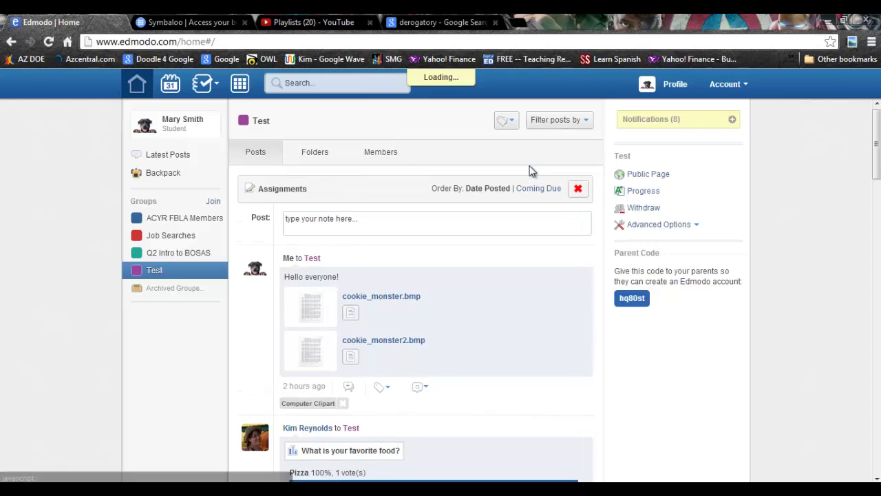
{"action": "scroll", "coordinate": [470, 372], "scroll_direction": "down", "scroll_amount": 4}
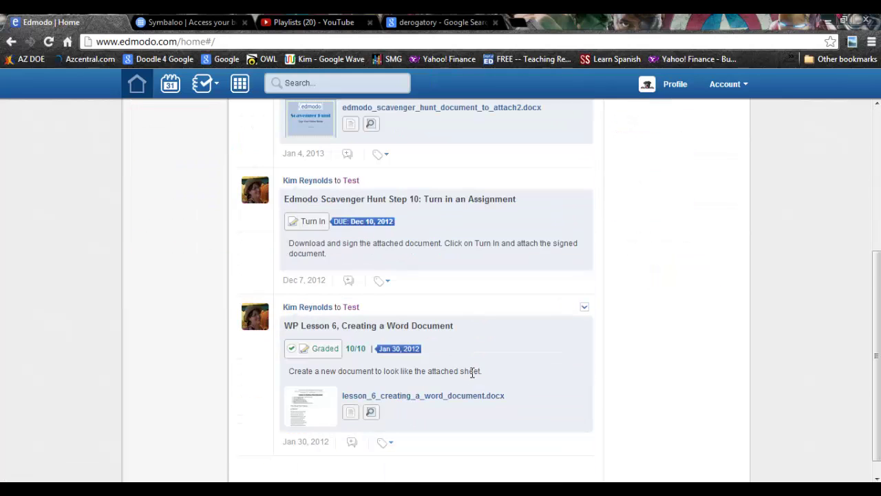
{"action": "scroll", "coordinate": [471, 375], "scroll_direction": "down", "scroll_amount": 1}
{"action": "scroll", "coordinate": [472, 379], "scroll_direction": "up", "scroll_amount": 1}
{"action": "scroll", "coordinate": [472, 377], "scroll_direction": "up", "scroll_amount": 2}
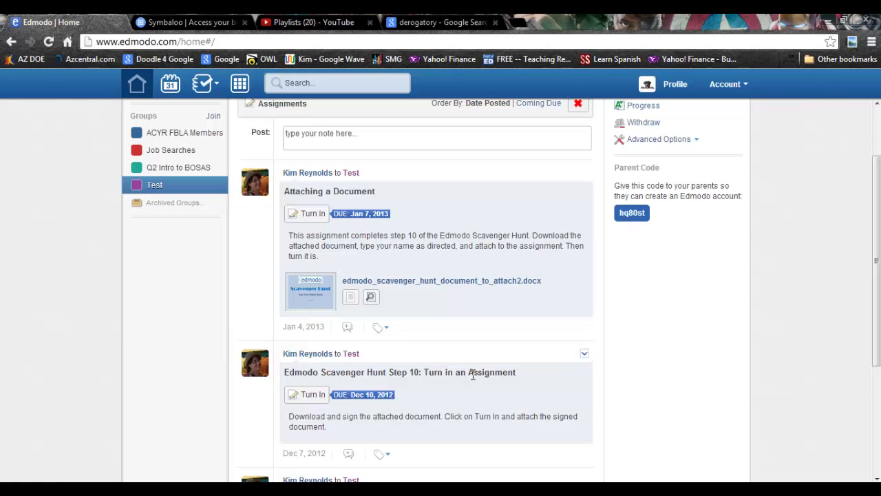
{"action": "scroll", "coordinate": [481, 372], "scroll_direction": "up", "scroll_amount": 2}
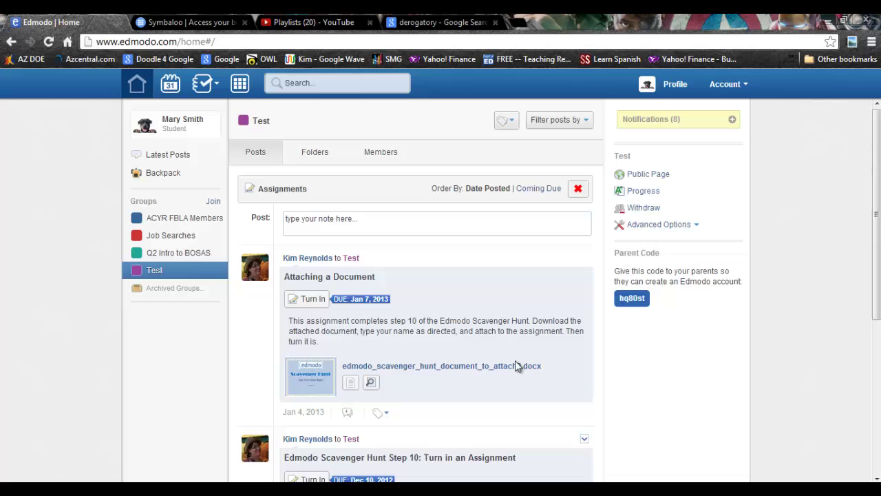
Clear the Assignments filter, return to Latest Posts, and scroll to the favorite-food poll.
{"action": "left_click", "coordinate": [578, 191]}
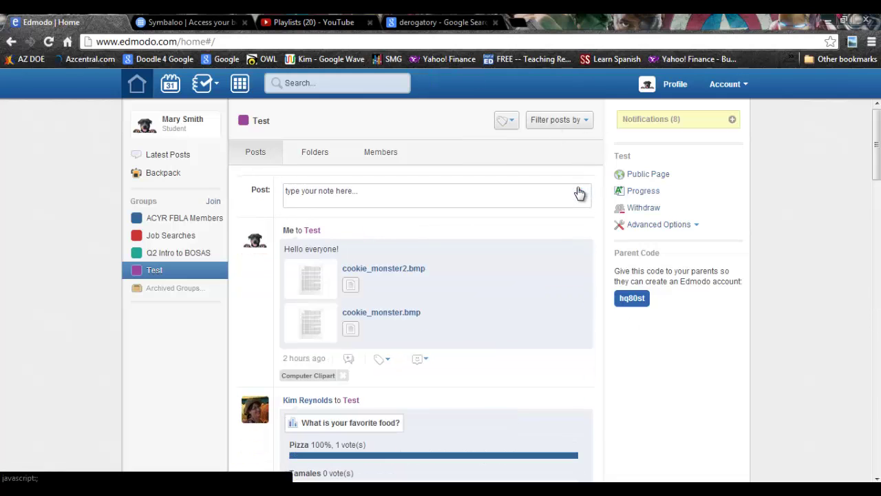
{"action": "left_click", "coordinate": [146, 155]}
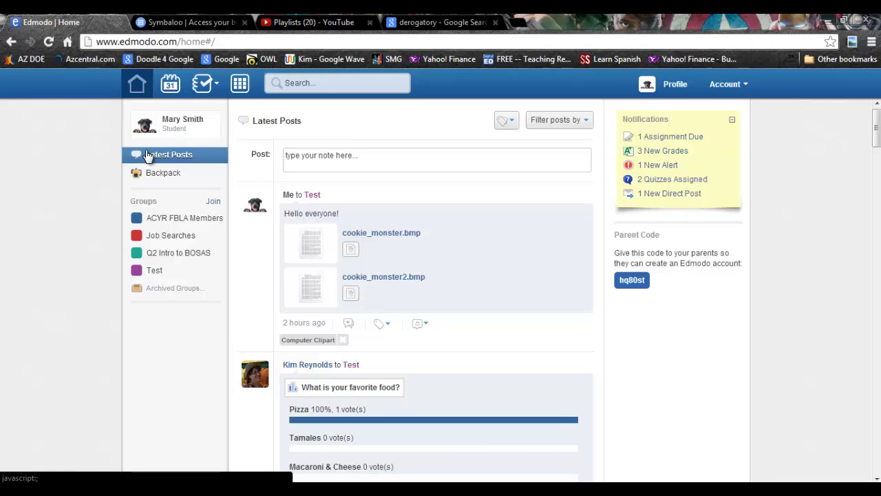
{"action": "scroll", "coordinate": [475, 369], "scroll_direction": "down", "scroll_amount": 2}
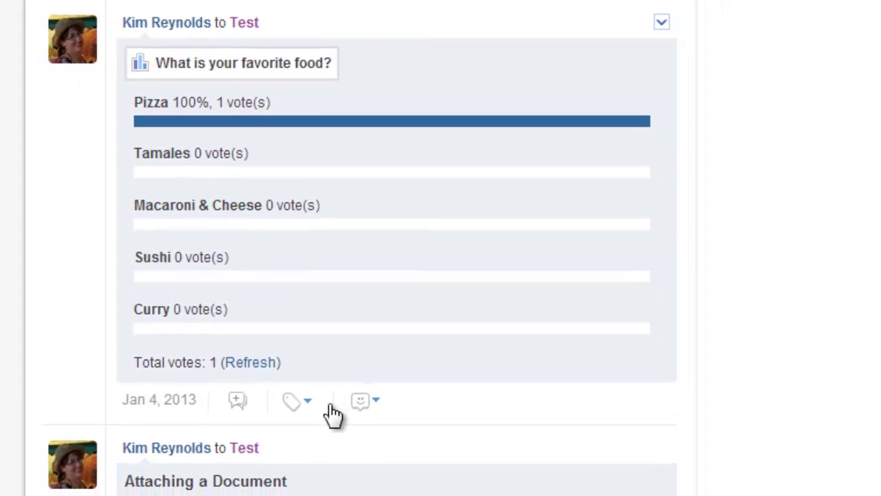
Create a new tag named 'Polls' on the favorite-food poll.
{"action": "left_click", "coordinate": [321, 372]}
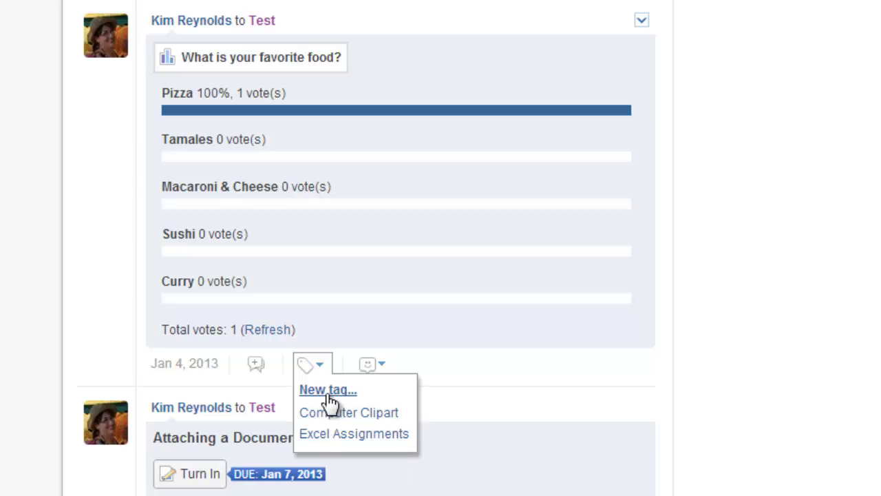
{"action": "left_click", "coordinate": [329, 391]}
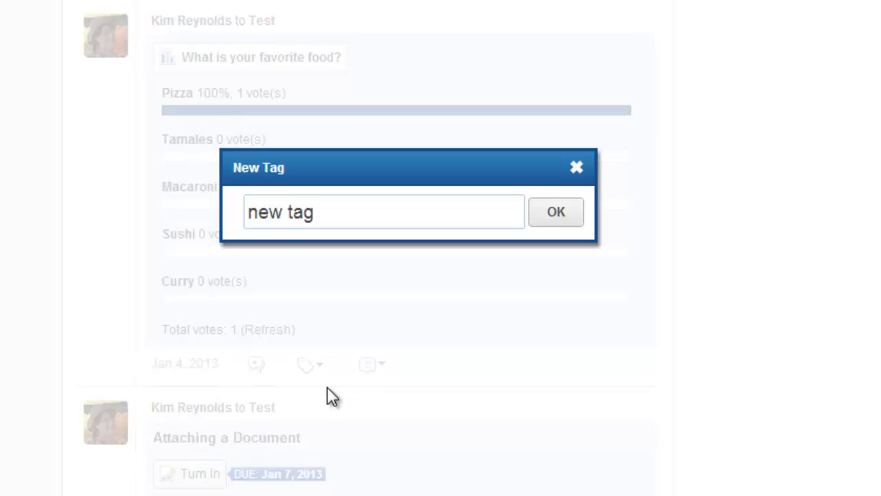
{"action": "left_click_drag", "start_coordinate": [344, 218], "coordinate": [206, 212]}
{"action": "type", "text": "Fo"}
{"action": "key", "text": "BackSpace"}
{"action": "key", "text": "BackSpace"}
{"action": "type", "text": "Polls"}
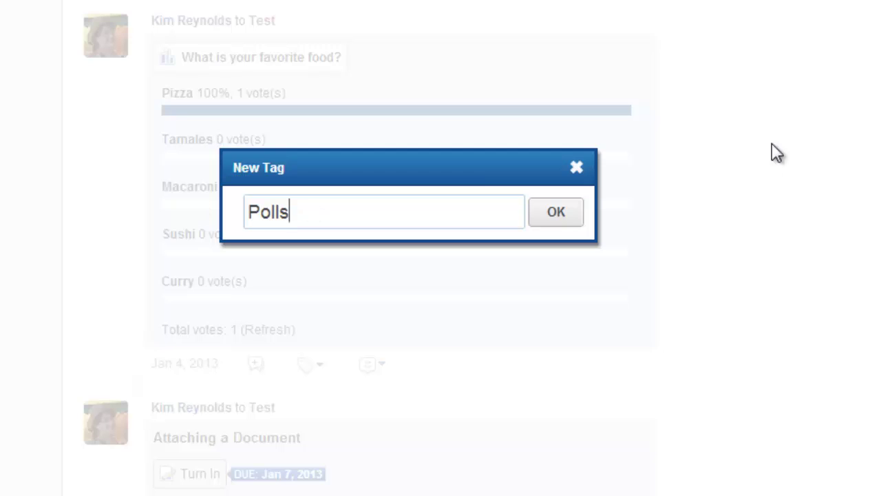
{"action": "left_click", "coordinate": [556, 212]}
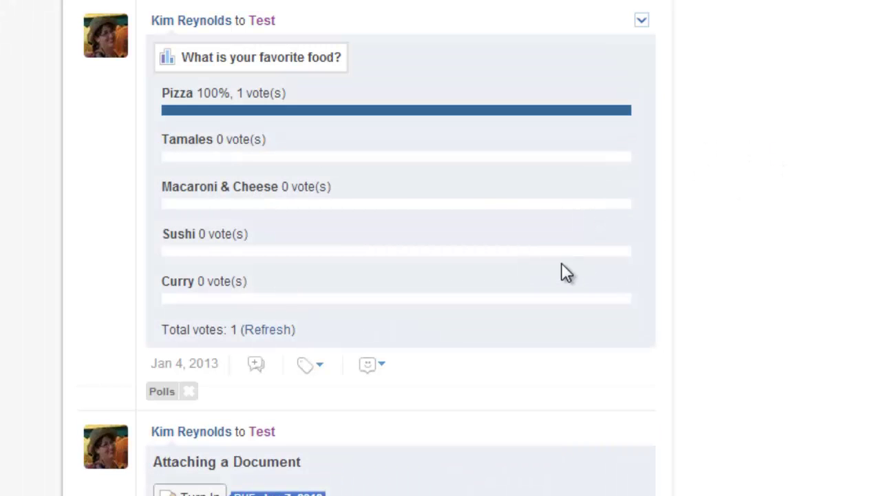
{"action": "scroll", "coordinate": [560, 275], "scroll_direction": "up", "scroll_amount": 5}
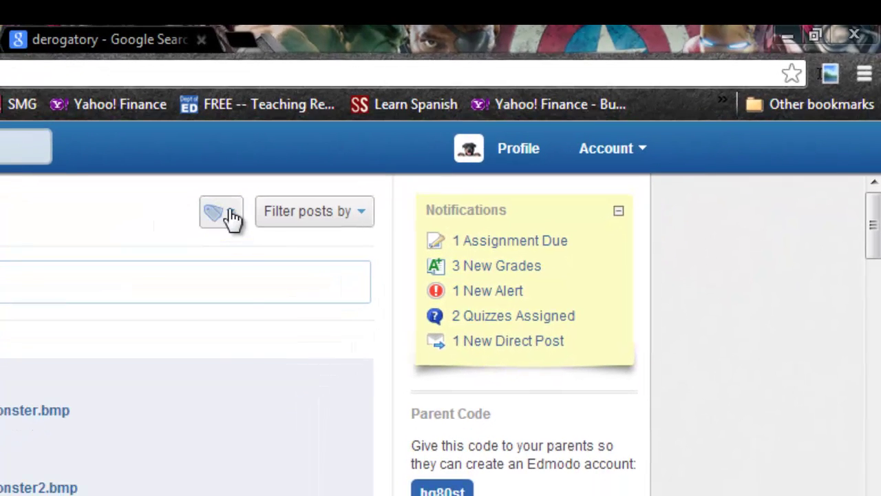
Filter the feed to the Polls (1) tag, then view the Shared tags list.
{"action": "left_click", "coordinate": [228, 219]}
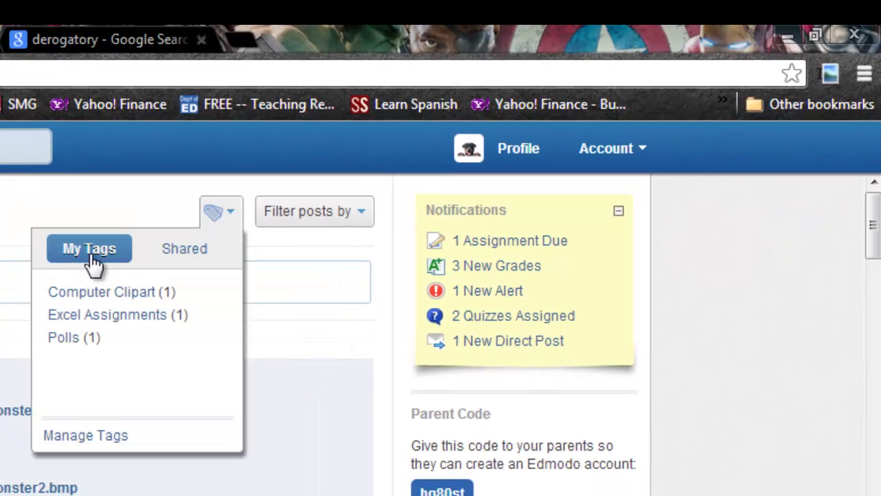
{"action": "left_click", "coordinate": [77, 337]}
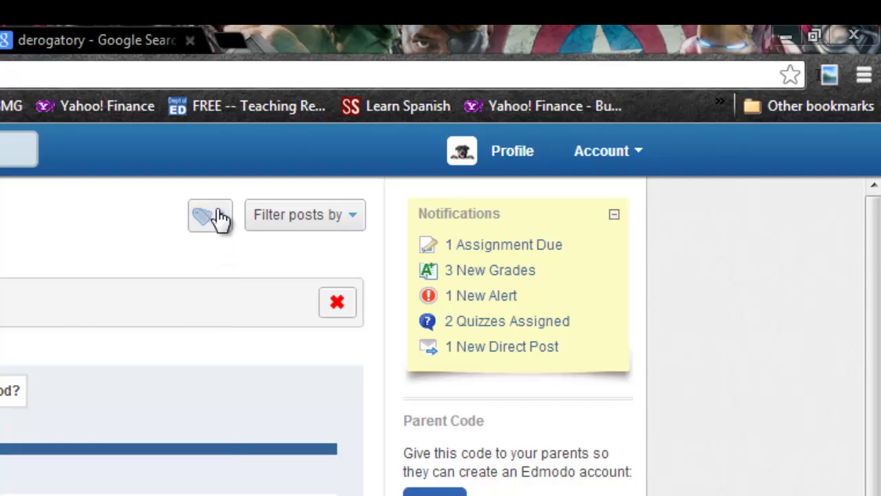
{"action": "left_click", "coordinate": [210, 216]}
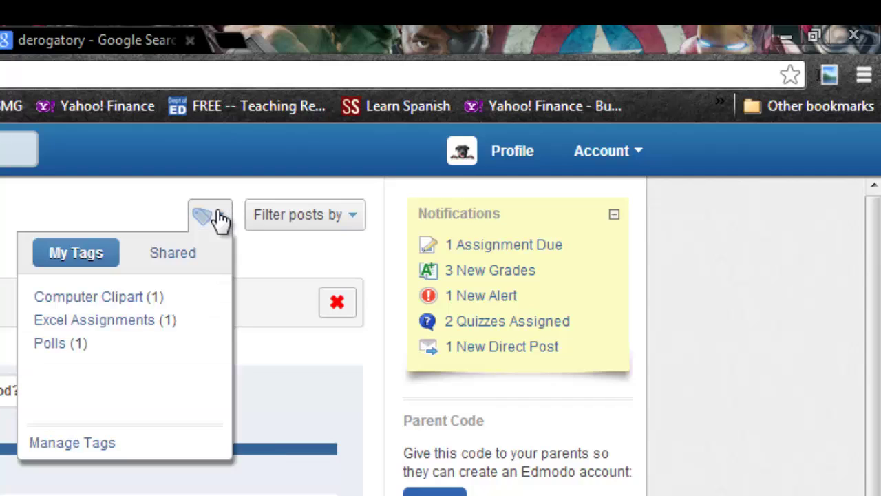
{"action": "left_click", "coordinate": [199, 267]}
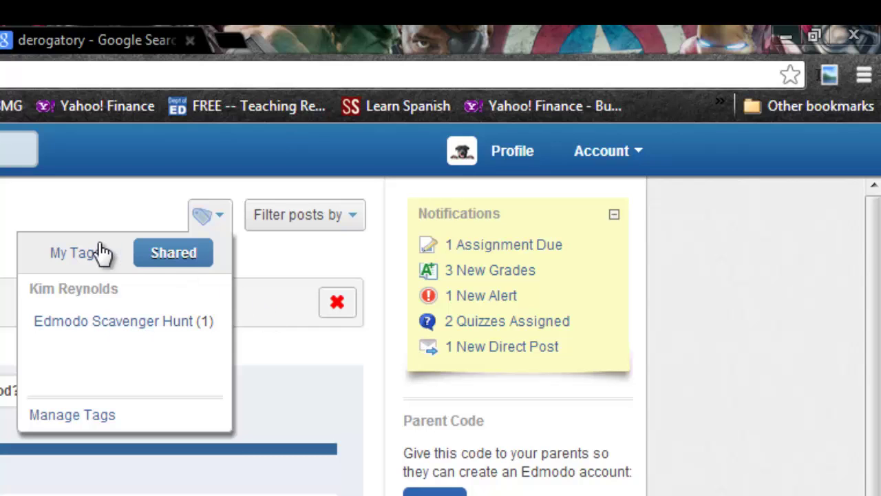
Filter the feed to the shared 'Edmodo Scavenger Hunt (1)' tag.
{"action": "left_click", "coordinate": [69, 256]}
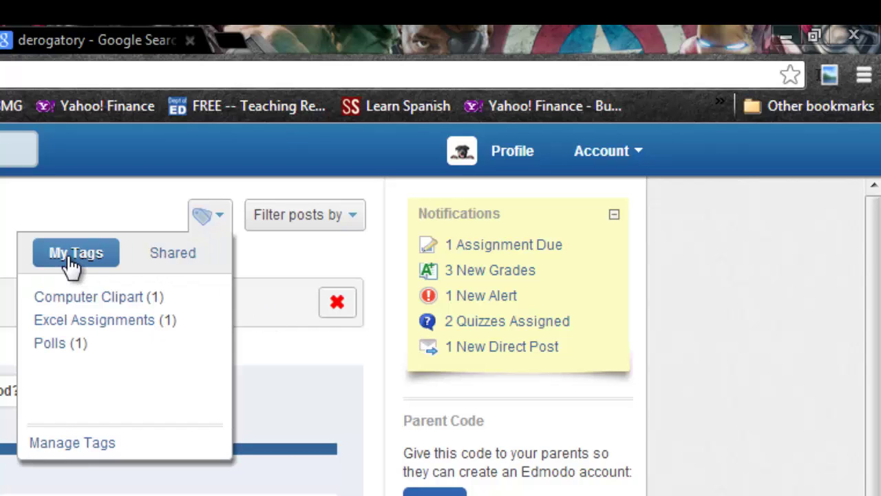
{"action": "left_click", "coordinate": [176, 257]}
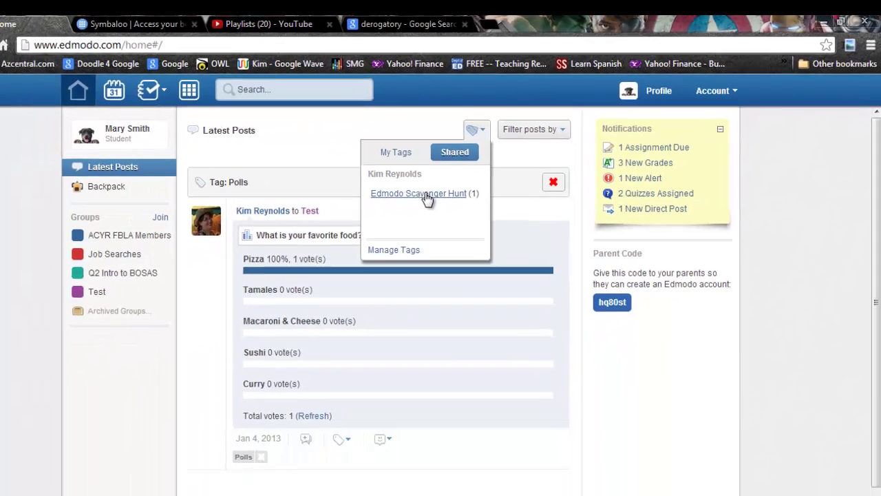
{"action": "left_click", "coordinate": [117, 320]}
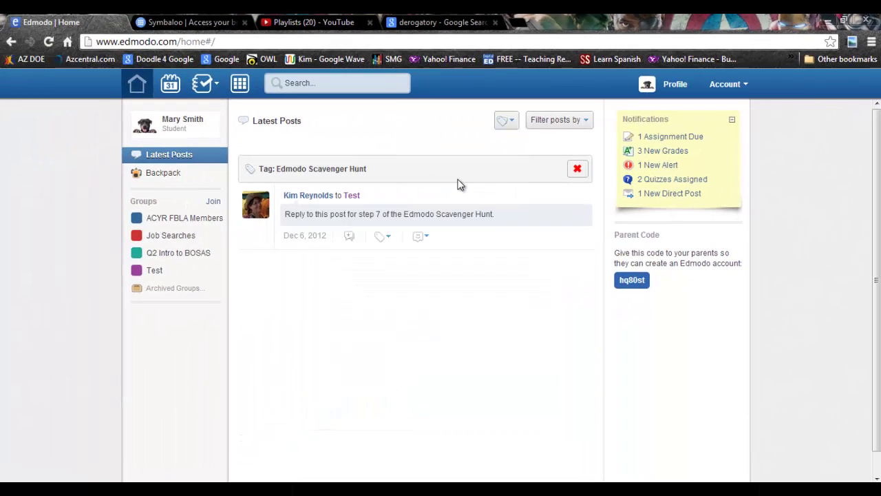